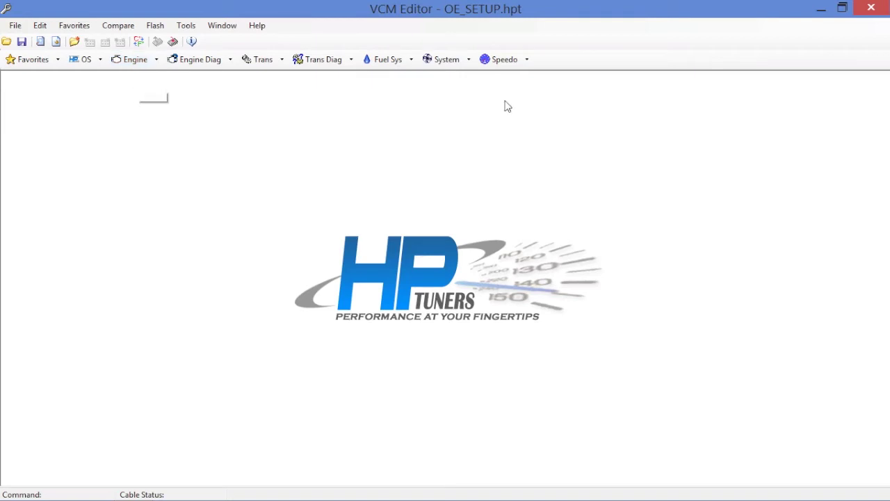
Step: Bring up the Speedometer's Gear/Tire Calc page, showing current tire size 26.16 and gear ratio 1.00
{"action": "left_click", "coordinate": [503, 60]}
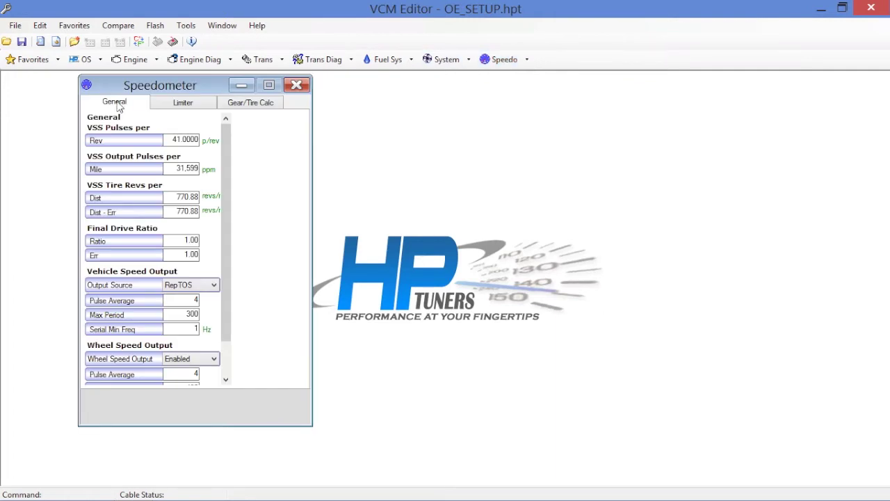
{"action": "mouse_move", "coordinate": [112, 146]}
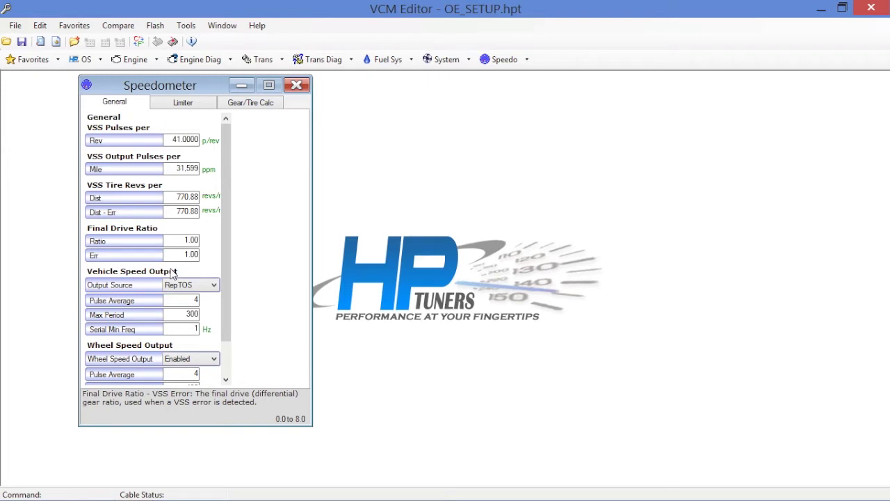
{"action": "left_click", "coordinate": [246, 106]}
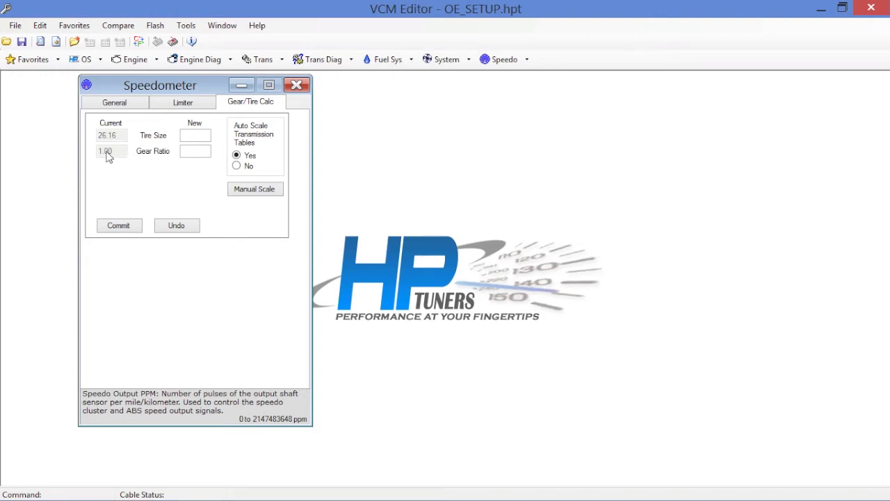
Step: Enter a new gear ratio of 1. and a new tire size of 27 in the calculator
{"action": "left_click", "coordinate": [196, 153]}
{"action": "type", "text": "1."}
{"action": "left_click", "coordinate": [199, 135]}
{"action": "type", "text": "27"}
Step: Commit the 27-inch tire size, recalculating VSS Output Pulses per Mile to 30,616
{"action": "left_click", "coordinate": [134, 106]}
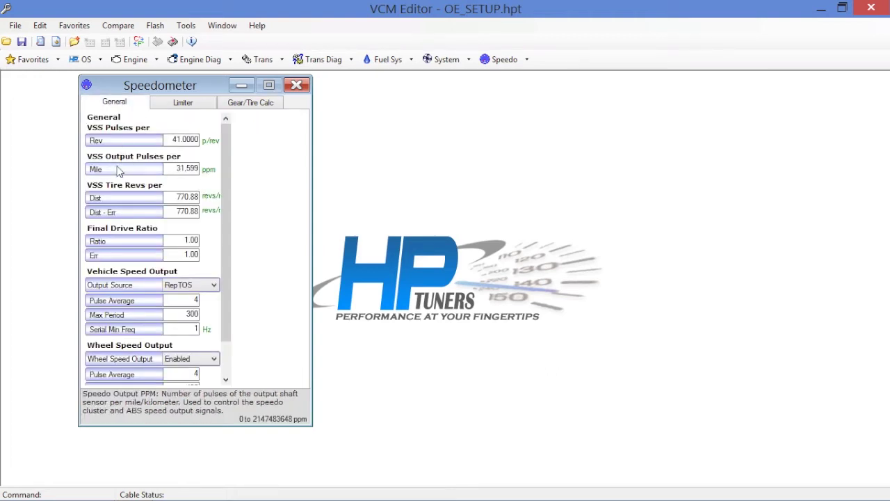
{"action": "left_click", "coordinate": [175, 170]}
{"action": "left_click", "coordinate": [268, 105]}
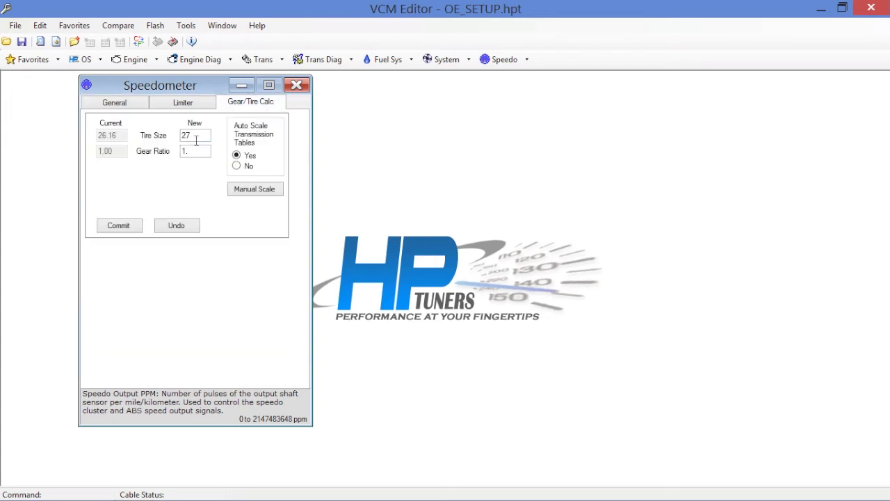
{"action": "left_click", "coordinate": [129, 231]}
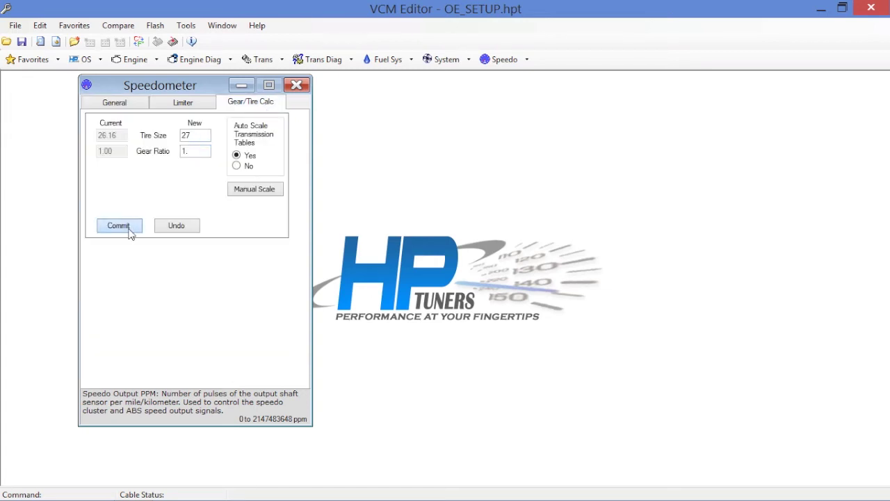
{"action": "left_click", "coordinate": [122, 104]}
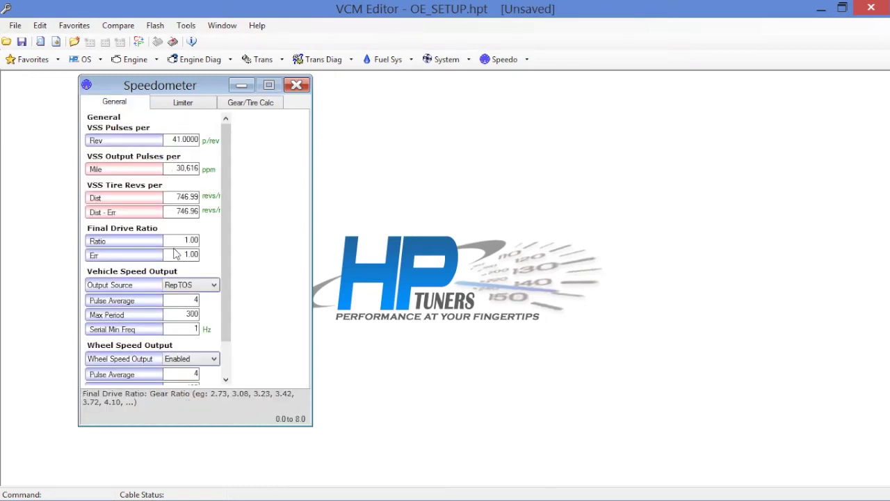
Step: Show the Limiter page with Enable RPM 1,500, Speed Limiter 186 mph and 4WD Low 22 mph
{"action": "left_click", "coordinate": [258, 103]}
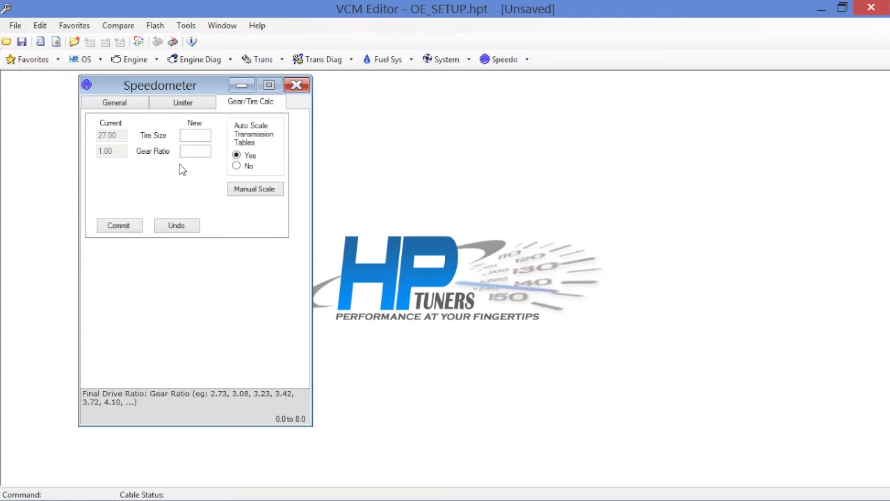
{"action": "left_click", "coordinate": [191, 107]}
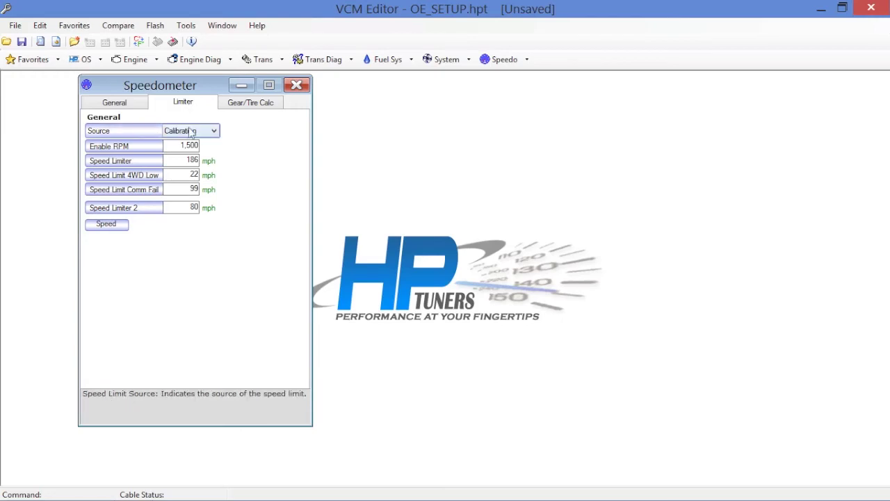
{"action": "left_click", "coordinate": [214, 132]}
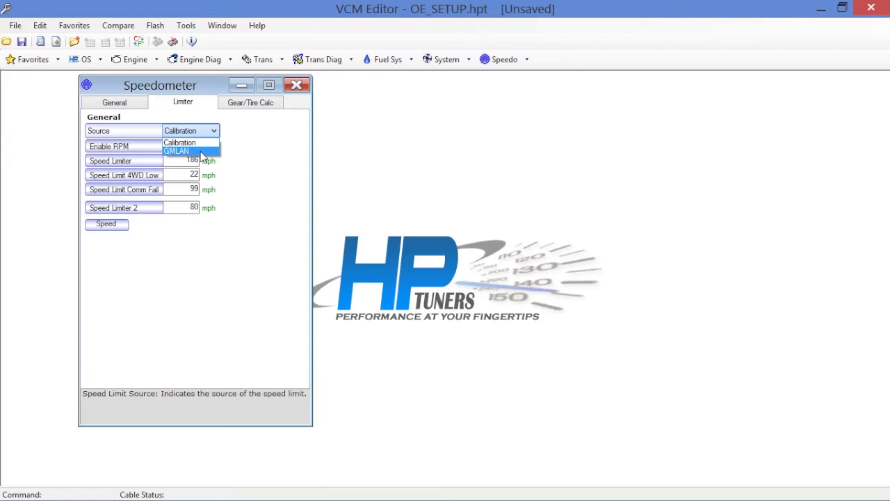
{"action": "left_click", "coordinate": [202, 143]}
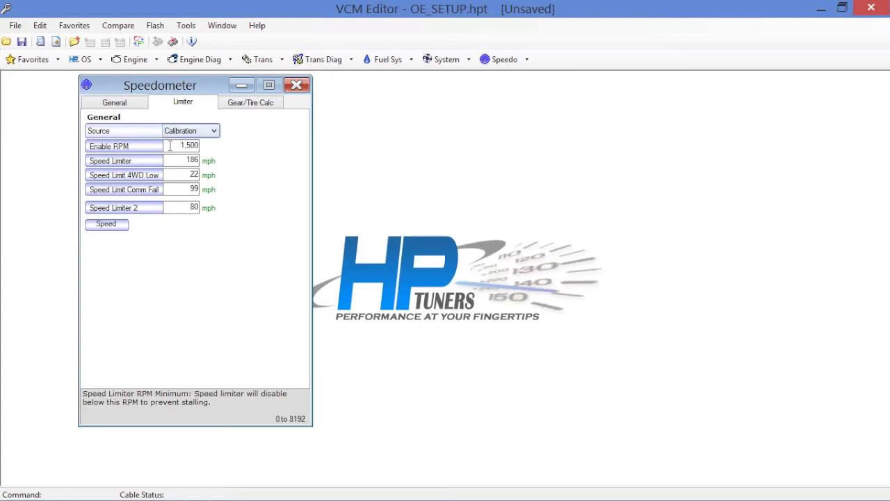
{"action": "left_click_drag", "start_coordinate": [170, 146], "coordinate": [239, 144]}
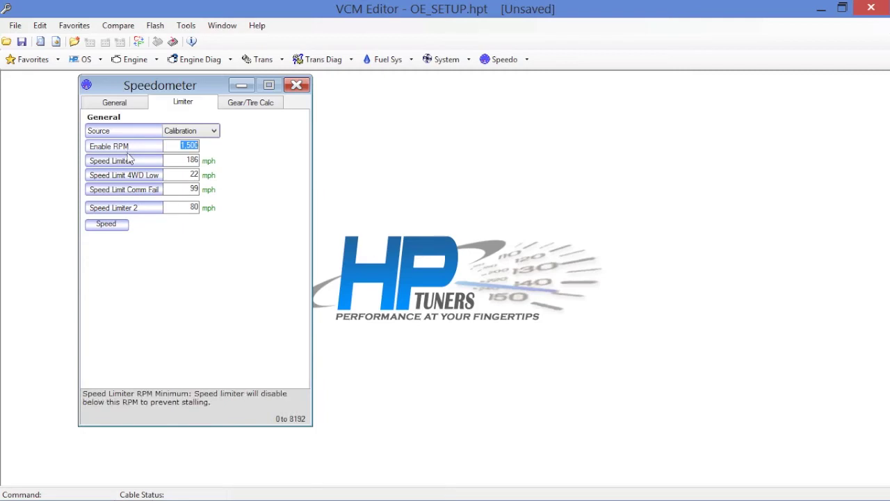
{"action": "left_click", "coordinate": [208, 131]}
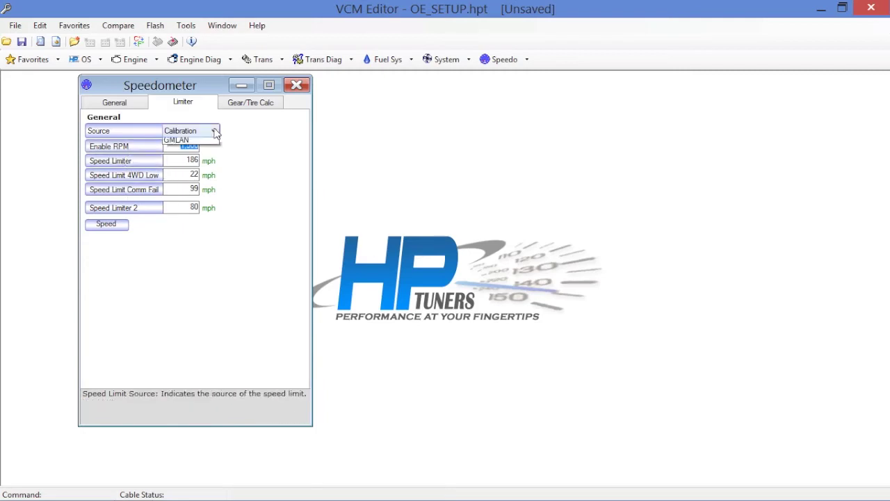
{"action": "left_click", "coordinate": [176, 151]}
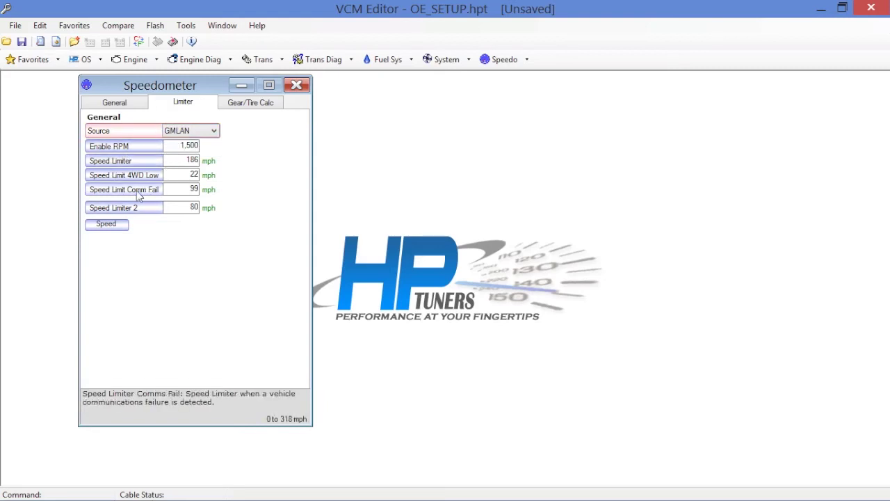
{"action": "left_click", "coordinate": [214, 131]}
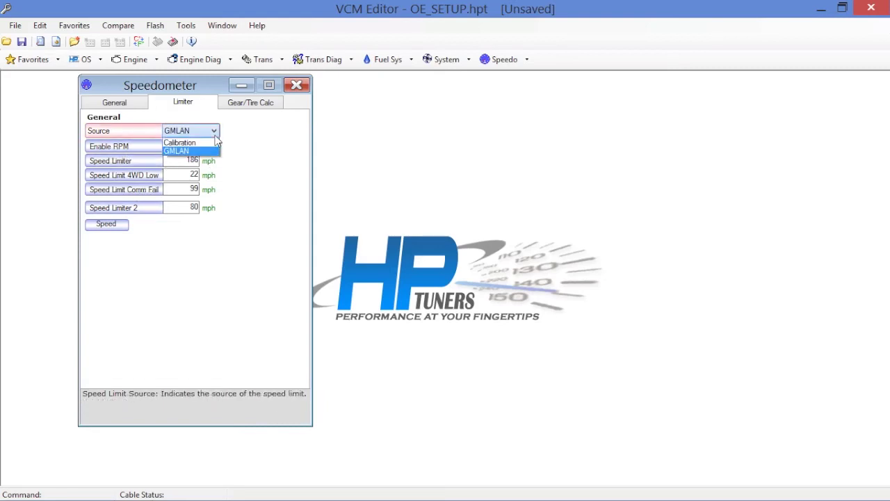
{"action": "left_click", "coordinate": [198, 142]}
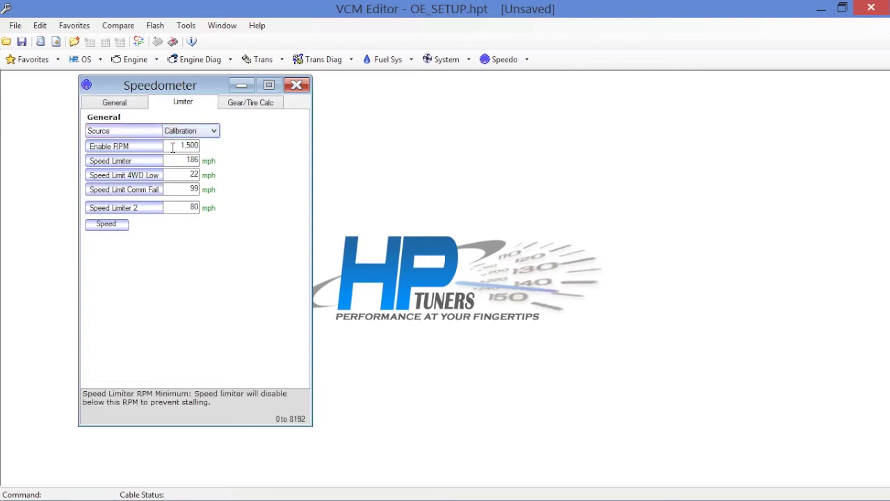
Step: Set Enable RPM to 8,000 and Speed Limit 4WD Low to 318 mph
{"action": "key", "text": "Tab"}
{"action": "type", "text": "8000"}
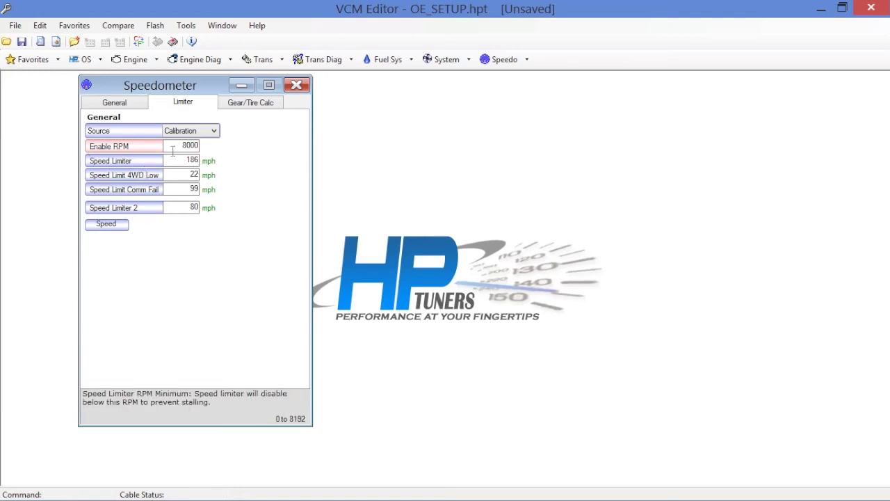
{"action": "key", "text": "Tab"}
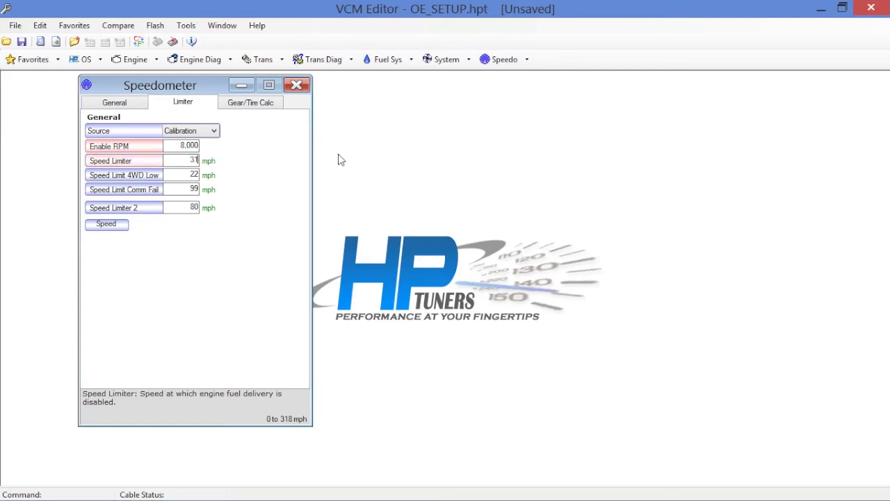
{"action": "left_click", "coordinate": [180, 174]}
{"action": "type", "text": "318"}
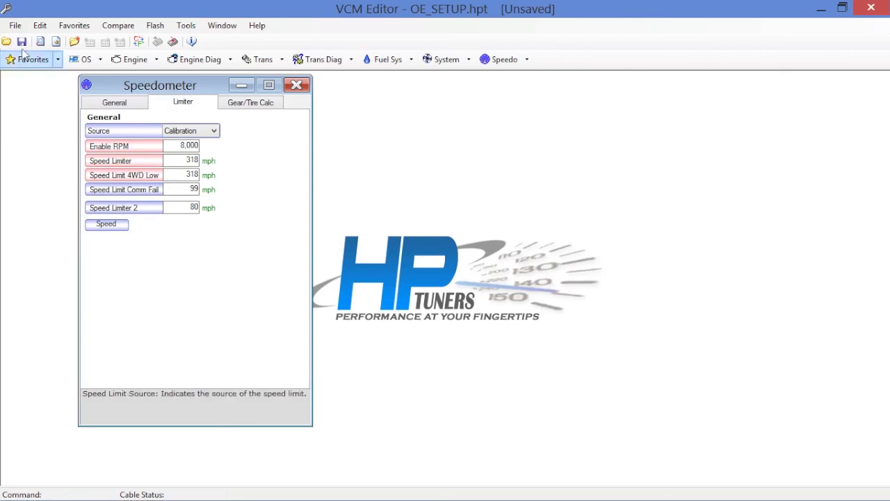
{"action": "left_click", "coordinate": [15, 25]}
Step: Save the calibration as T1.hpt, replacing OE_SETUP, and close the Speedometer window
{"action": "left_click", "coordinate": [54, 88]}
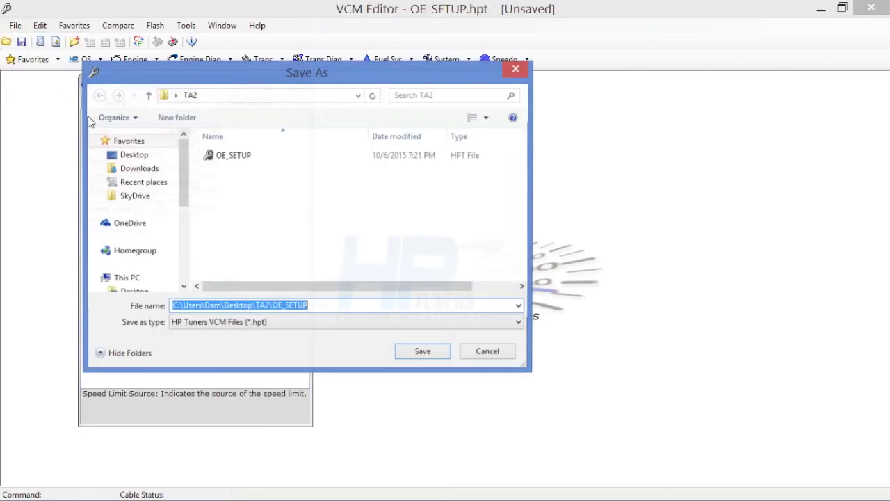
{"action": "left_click", "coordinate": [318, 306]}
{"action": "key", "text": "BackSpace"}
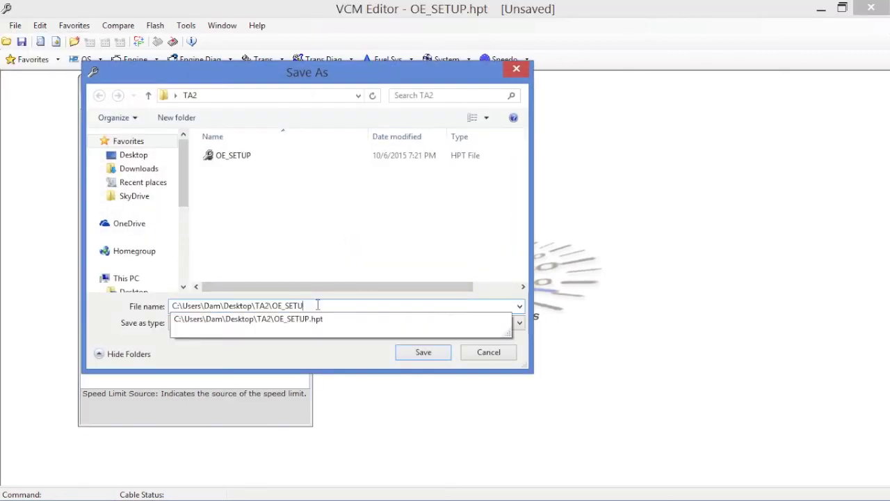
{"action": "key", "text": "BackSpace"}
{"action": "key", "text": "BackSpace"}
{"action": "key", "text": "BackSpace"}
{"action": "key", "text": "BackSpace"}
{"action": "key", "text": "BackSpace"}
{"action": "key", "text": "BackSpace"}
{"action": "key", "text": "BackSpace"}
{"action": "type", "text": "T1"}
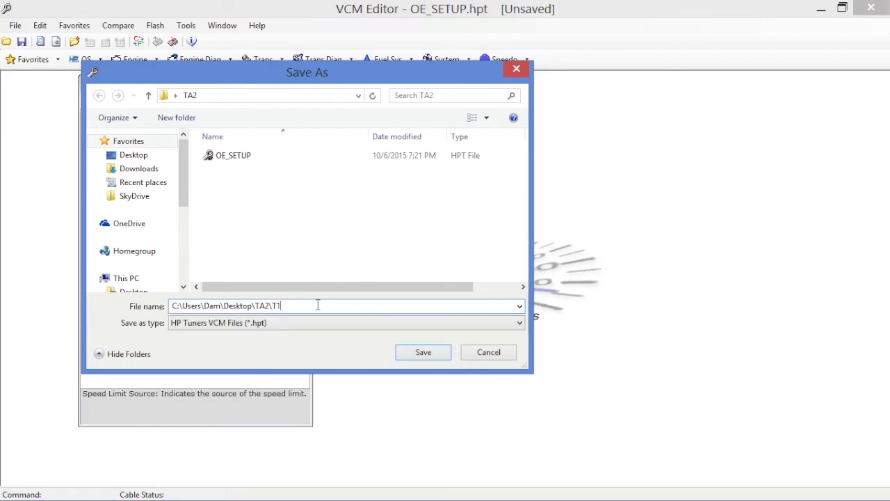
{"action": "key", "text": "Return"}
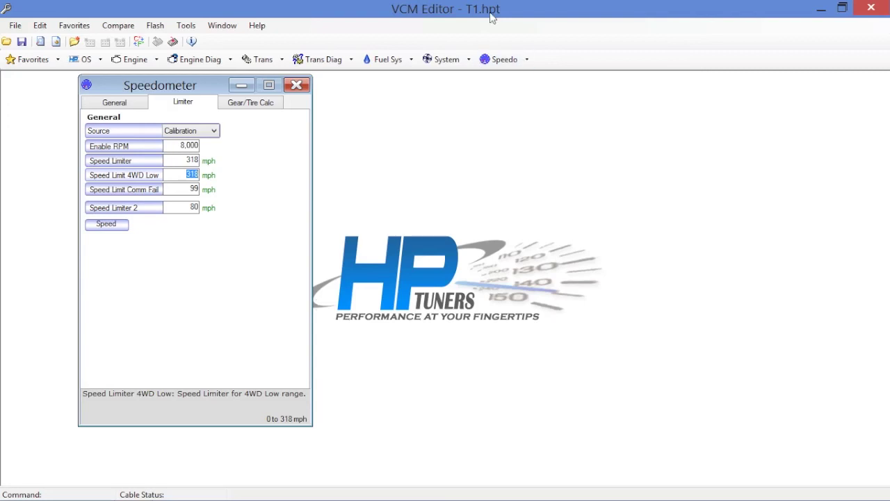
{"action": "left_click", "coordinate": [295, 87]}
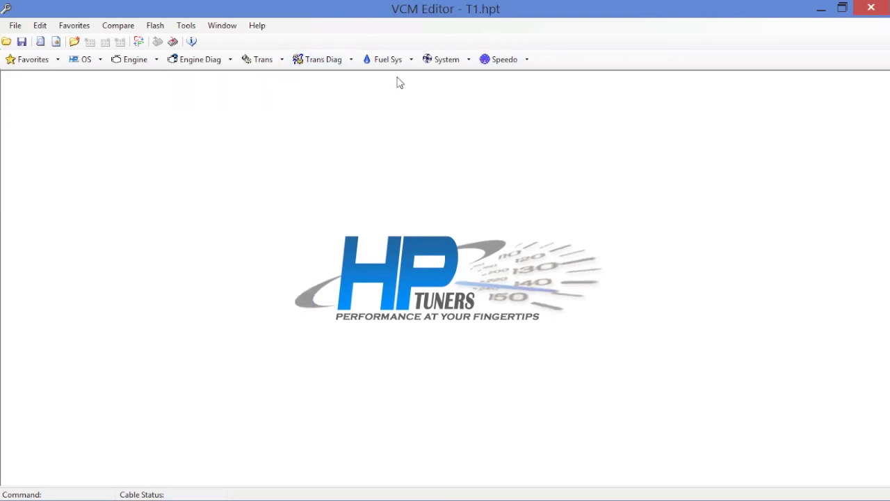